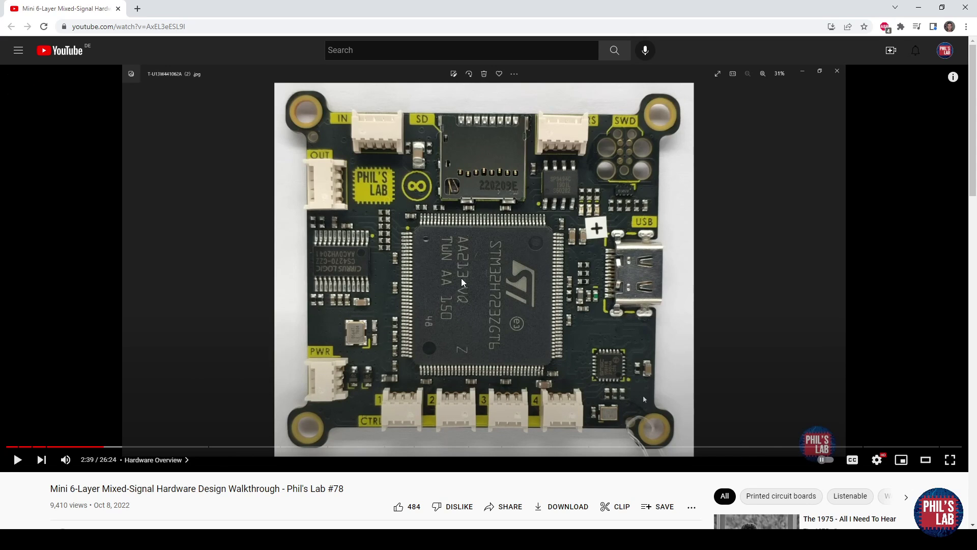
Highlight the title of the 6-layer mixed-signal hardware design walkthrough video, then clear the selection.
{"action": "left_click_drag", "start_coordinate": [50, 489], "coordinate": [361, 494]}
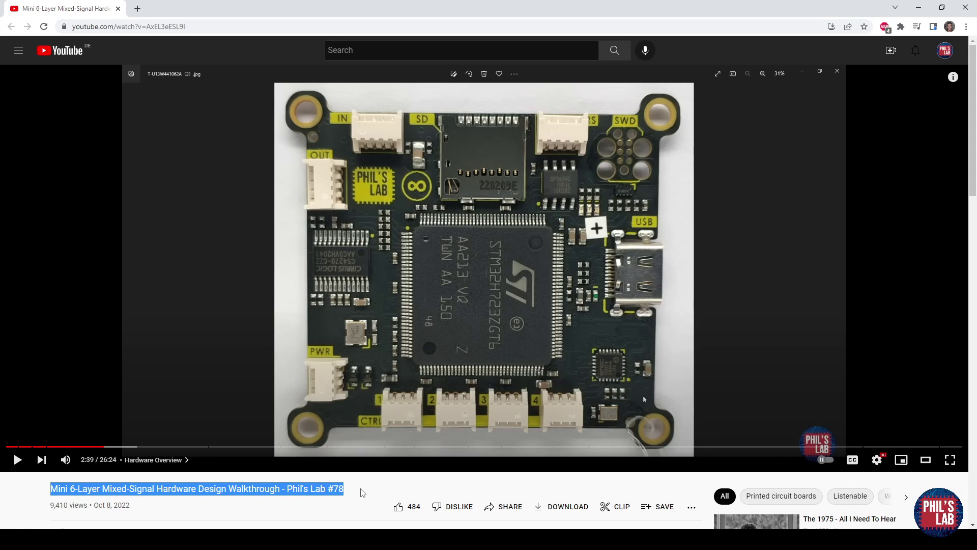
{"action": "left_click", "coordinate": [363, 492]}
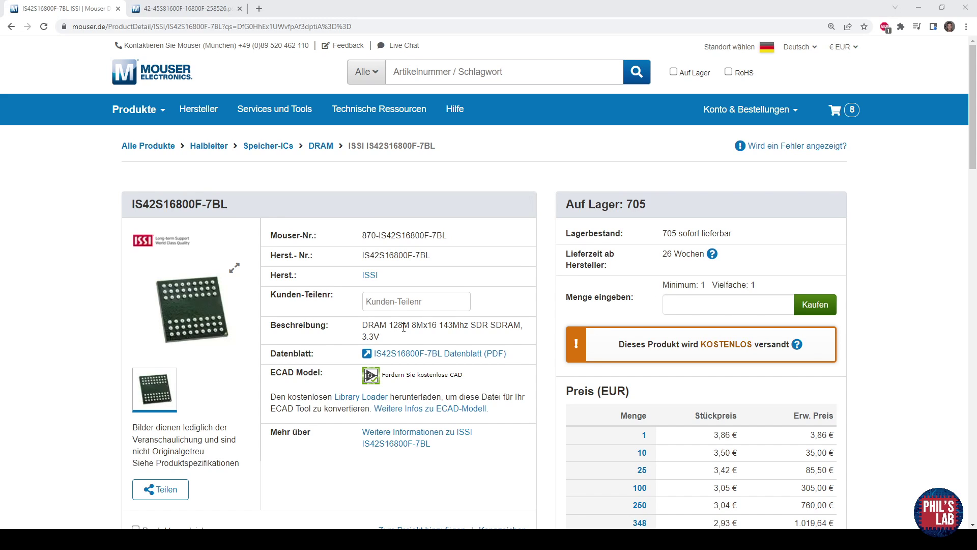
Review the IS42S16800F-7BL's technical data on the product page, marking its maximum and minimum supply voltage and maximum supply current.
{"action": "scroll", "coordinate": [407, 326], "scroll_direction": "down", "scroll_amount": 3}
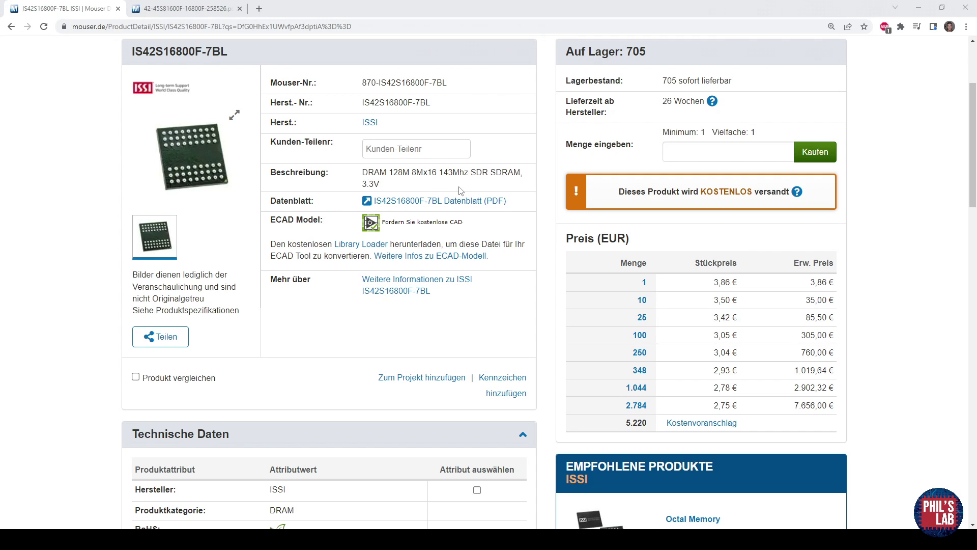
{"action": "scroll", "coordinate": [459, 190], "scroll_direction": "down", "scroll_amount": 7}
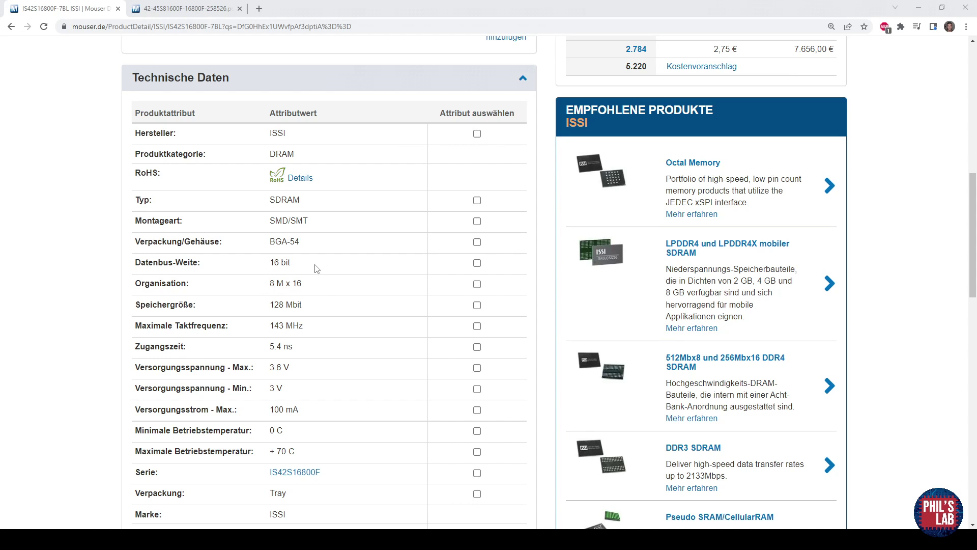
{"action": "left_click_drag", "start_coordinate": [270, 367], "coordinate": [298, 410]}
{"action": "scroll", "coordinate": [300, 413], "scroll_direction": "up", "scroll_amount": 1}
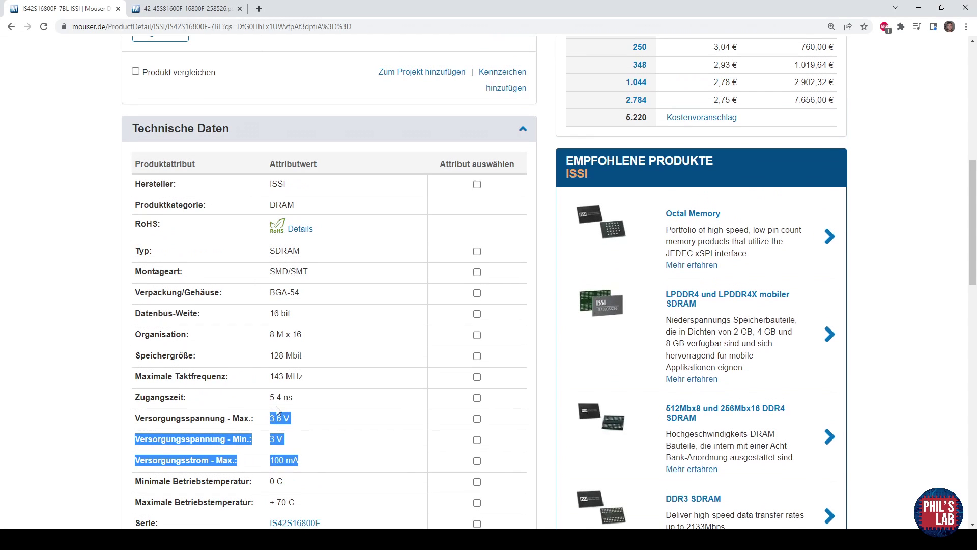
{"action": "left_click", "coordinate": [308, 455]}
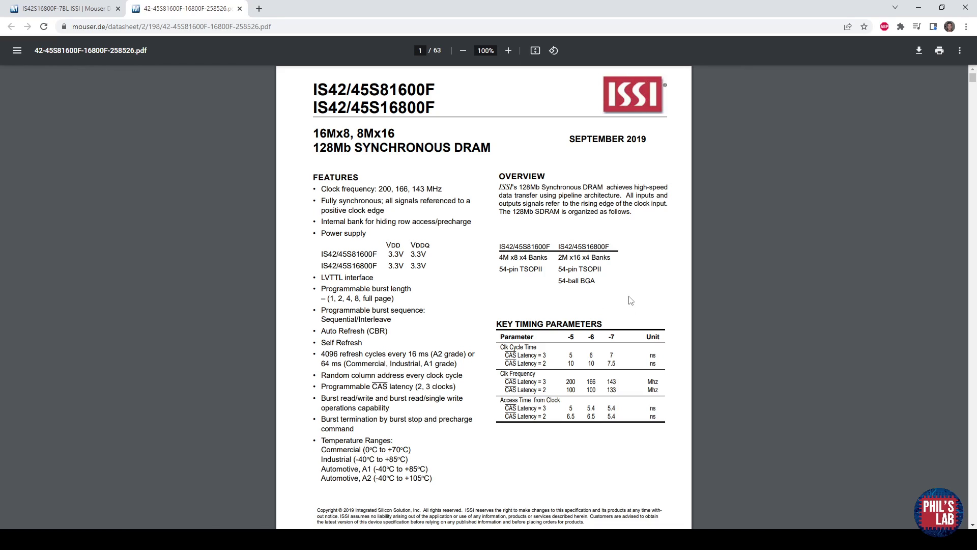
Examine the functional block diagram on page 2 of the SDRAM datasheet at a larger magnification.
{"action": "scroll", "coordinate": [605, 417], "scroll_direction": "down", "scroll_amount": 3}
{"action": "scroll", "coordinate": [605, 416], "scroll_direction": "down", "scroll_amount": 10}
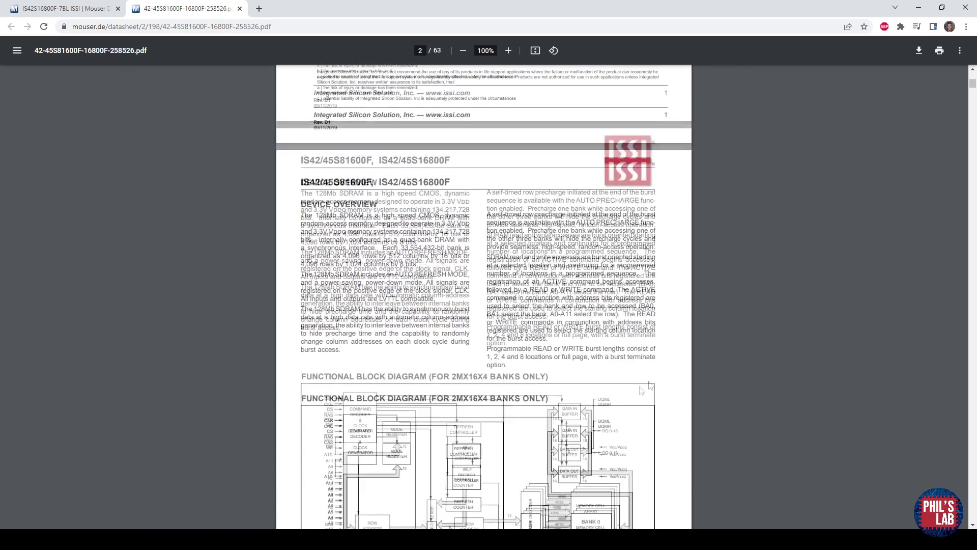
{"action": "left_click", "coordinate": [508, 50]}
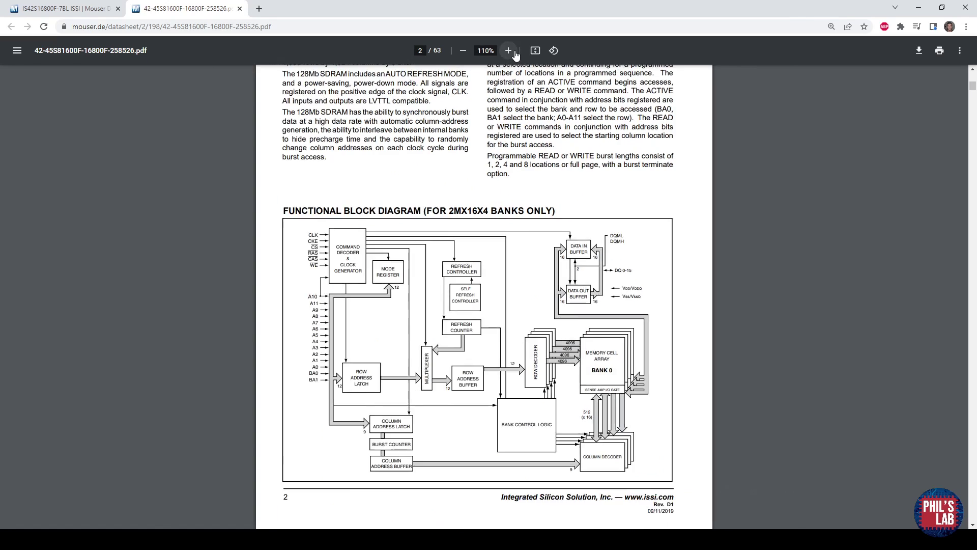
{"action": "left_click", "coordinate": [508, 50]}
{"action": "left_click", "coordinate": [508, 51]}
{"action": "scroll", "coordinate": [571, 287], "scroll_direction": "down", "scroll_amount": 2}
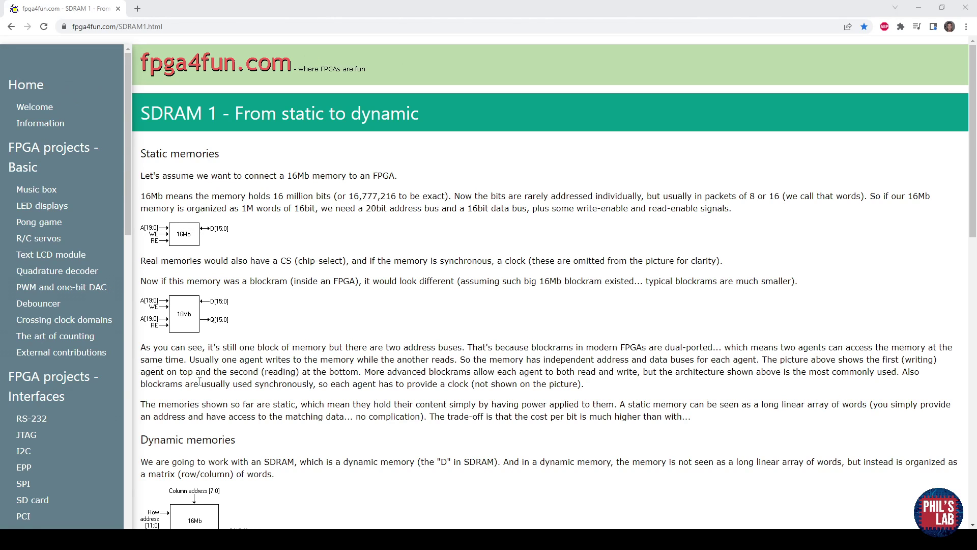
Read the sections on dynamic memories and memory banks in the SDRAM 1 article.
{"action": "scroll", "coordinate": [244, 359], "scroll_direction": "down", "scroll_amount": 5}
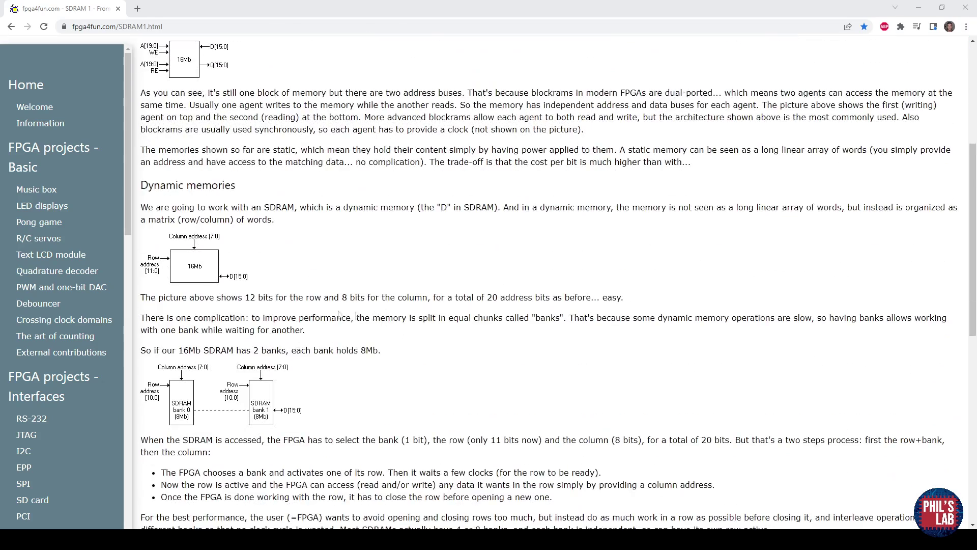
{"action": "scroll", "coordinate": [218, 339], "scroll_direction": "down", "scroll_amount": 3}
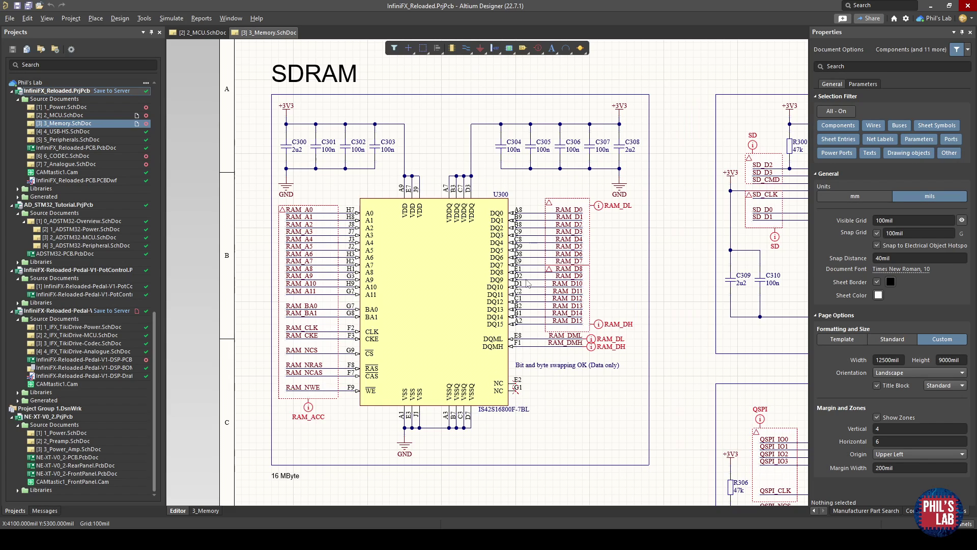
Inspect the data lines DQ0 to DQ15 and the RAM_DL directive of SDRAM U300 in the memory schematic.
{"action": "scroll", "coordinate": [470, 274], "scroll_direction": "up", "scroll_amount": 1, "text": "ctrl"}
{"action": "right_click_drag", "start_coordinate": [516, 237], "coordinate": [501, 288]}
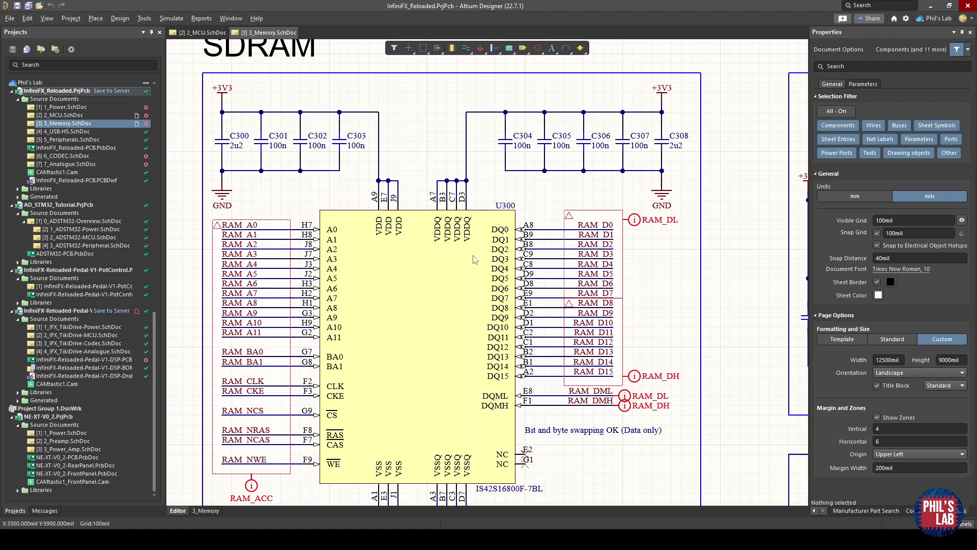
{"action": "scroll", "coordinate": [474, 259], "scroll_direction": "up", "scroll_amount": 2, "text": "ctrl"}
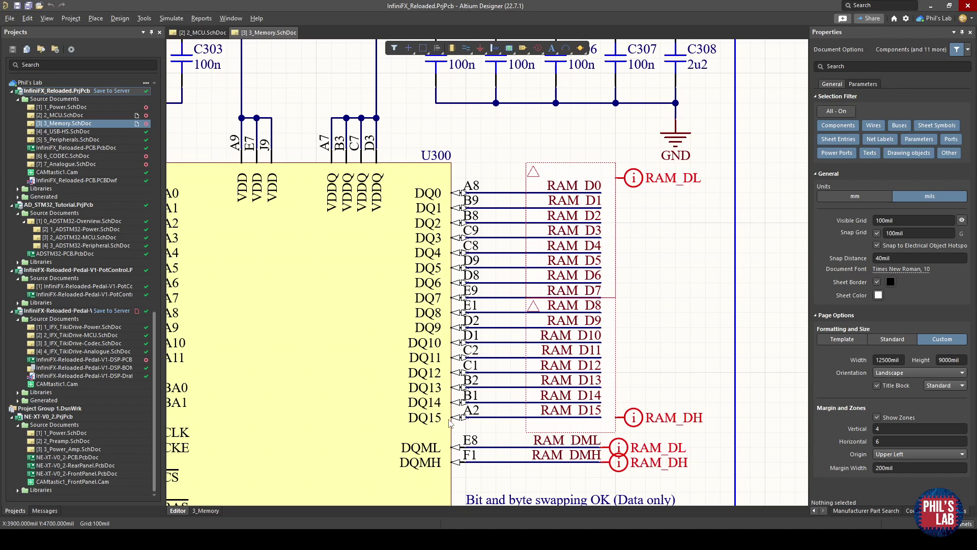
{"action": "mouse_move", "coordinate": [450, 422]}
{"action": "scroll", "coordinate": [624, 164], "scroll_direction": "down", "scroll_amount": 3, "text": "ctrl"}
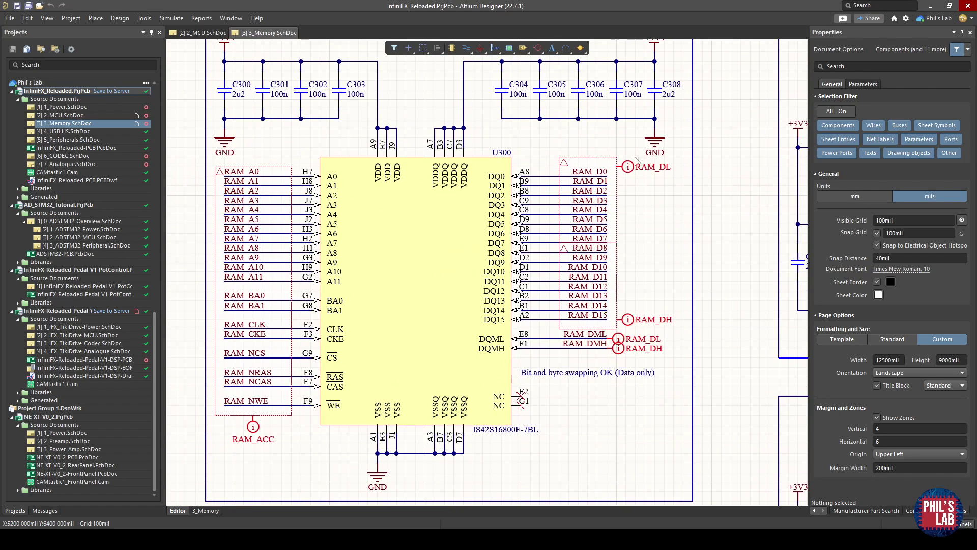
{"action": "left_click", "coordinate": [626, 164]}
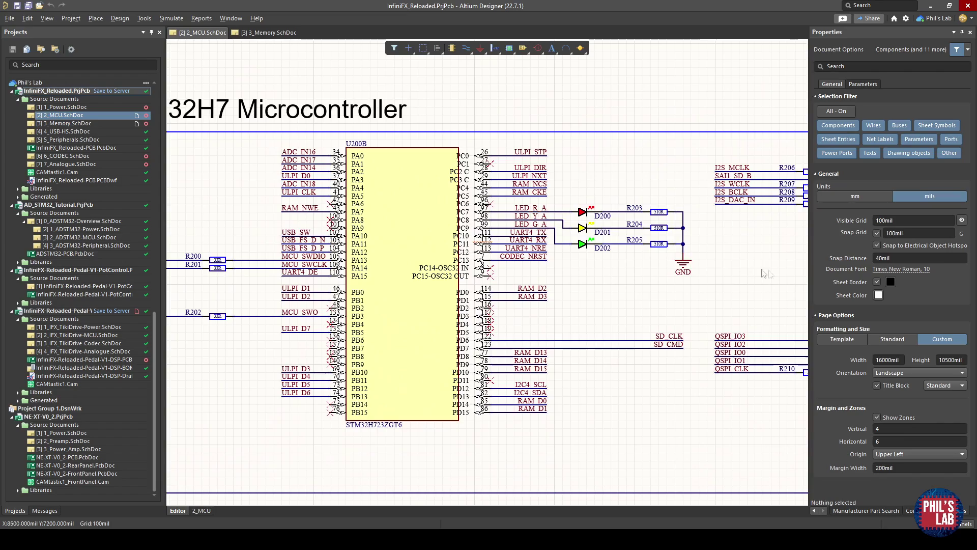
Examine the RAM nets connected to microcontroller section U200C in the MCU schematic.
{"action": "right_click_drag", "start_coordinate": [749, 276], "coordinate": [314, 278]}
{"action": "right_click_drag", "start_coordinate": [639, 278], "coordinate": [495, 278]}
{"action": "right_click_drag", "start_coordinate": [311, 343], "coordinate": [379, 335]}
{"action": "scroll", "coordinate": [378, 335], "scroll_direction": "up", "scroll_amount": 1, "text": "ctrl"}
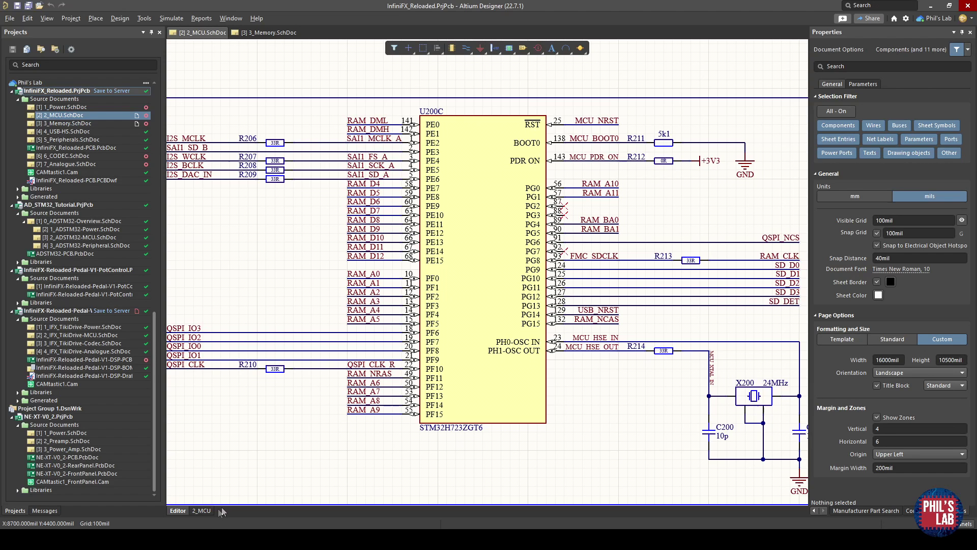
Switch to STM32CubeIDE and show the SDRAM 1 settings of the FMC connectivity peripheral.
{"action": "left_click", "coordinate": [191, 540]}
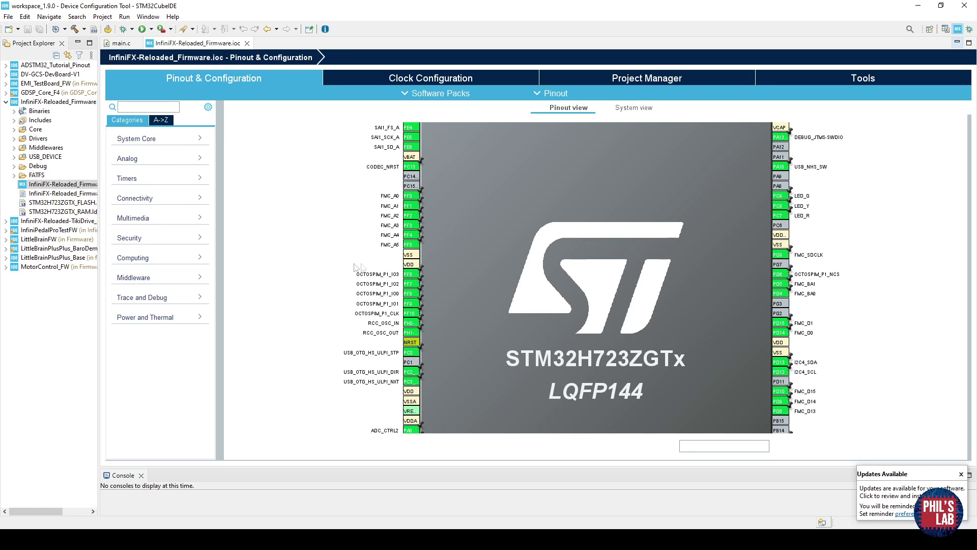
{"action": "left_click", "coordinate": [170, 205]}
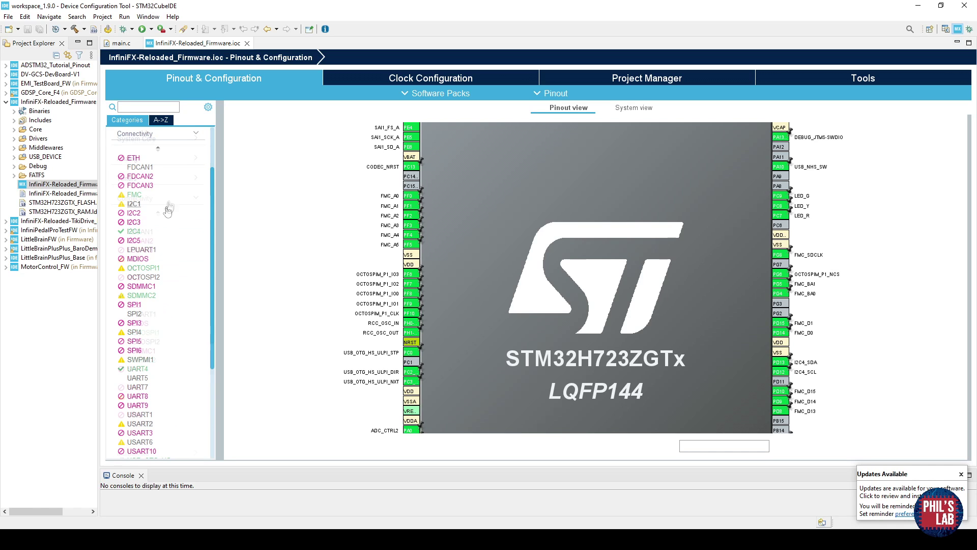
{"action": "left_click", "coordinate": [134, 195]}
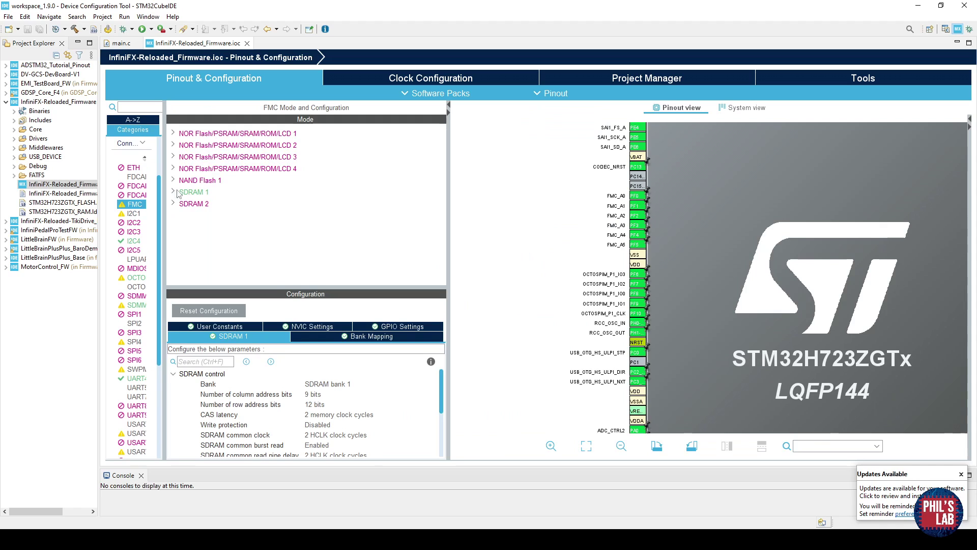
{"action": "left_click", "coordinate": [174, 192]}
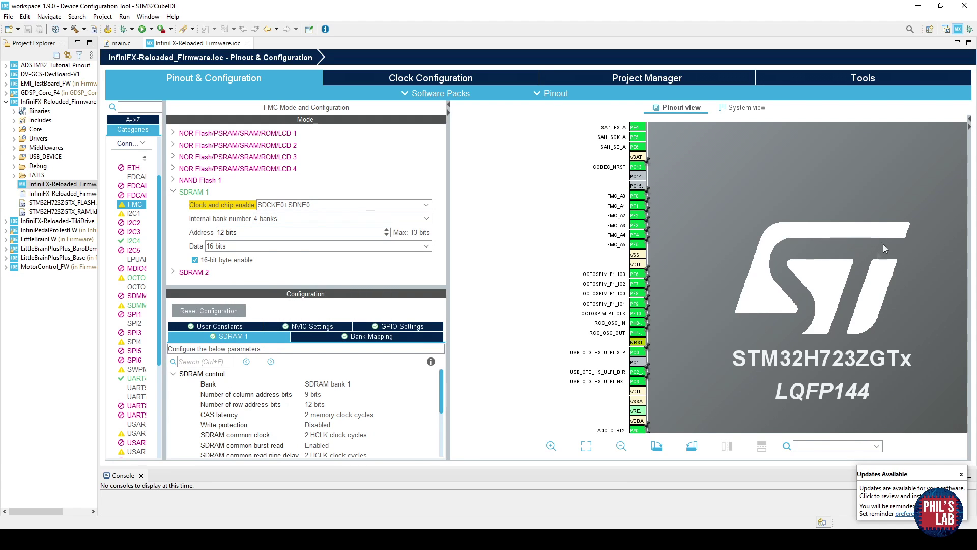
Check the clock and chip enable options available for SDRAM 1 alongside the full chip pinout.
{"action": "scroll", "coordinate": [874, 244], "scroll_direction": "down", "scroll_amount": 1}
{"action": "left_click_drag", "start_coordinate": [873, 241], "coordinate": [723, 248]}
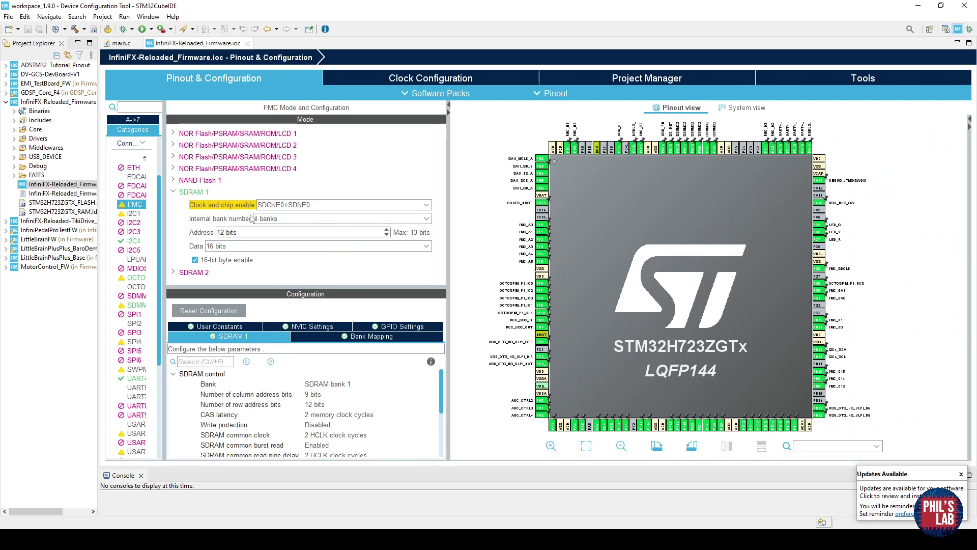
{"action": "left_click", "coordinate": [331, 204]}
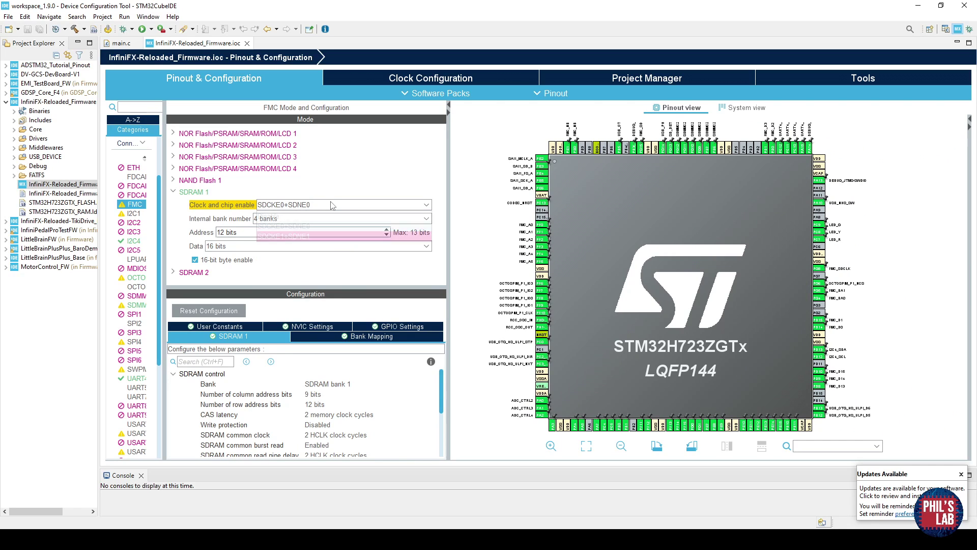
{"action": "left_click", "coordinate": [283, 201]}
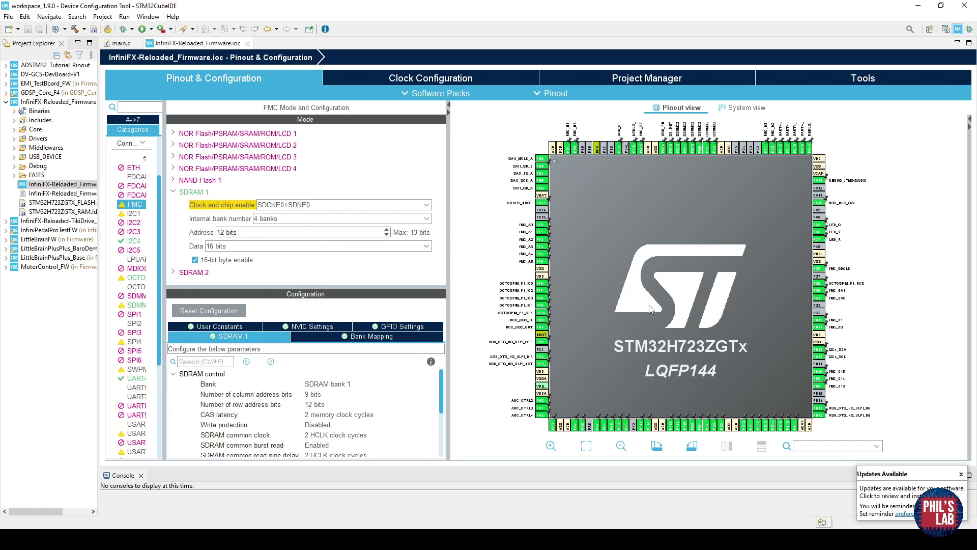
Inspect the FMC signal assignments around the STM32H723ZGTx package in the pinout view.
{"action": "scroll", "coordinate": [651, 309], "scroll_direction": "up", "scroll_amount": 3}
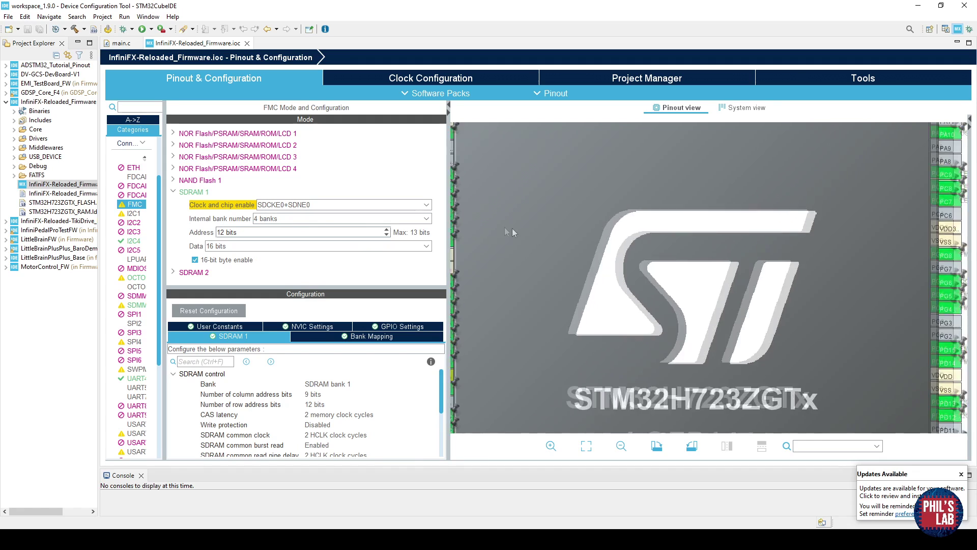
{"action": "left_click_drag", "start_coordinate": [505, 227], "coordinate": [678, 253]}
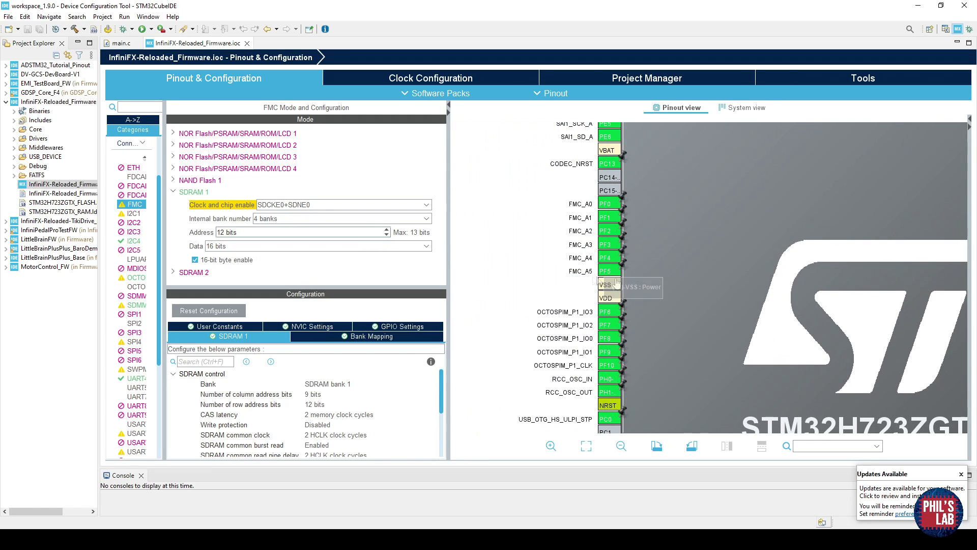
{"action": "left_click_drag", "start_coordinate": [766, 353], "coordinate": [672, 151]}
{"action": "left_click_drag", "start_coordinate": [924, 387], "coordinate": [720, 353]}
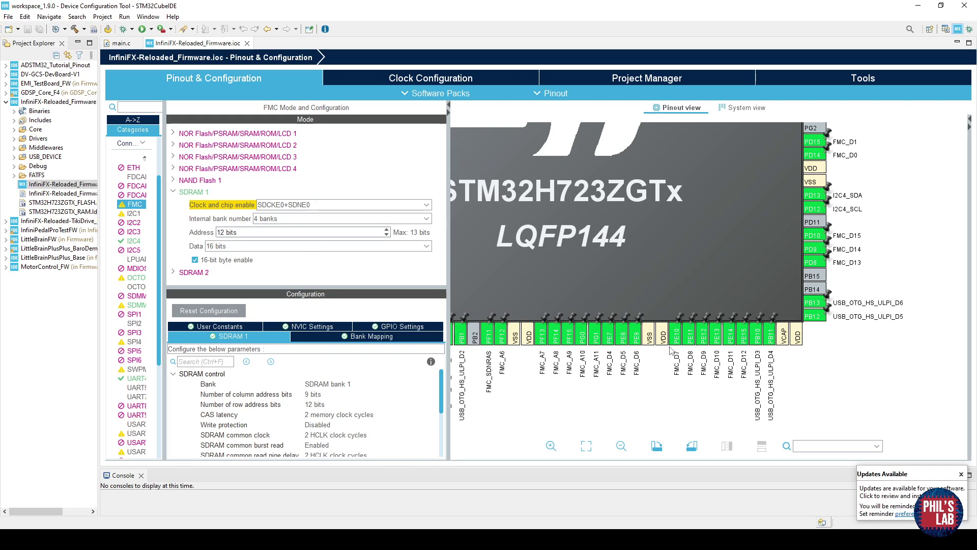
{"action": "scroll", "coordinate": [311, 436], "scroll_direction": "down", "scroll_amount": 1}
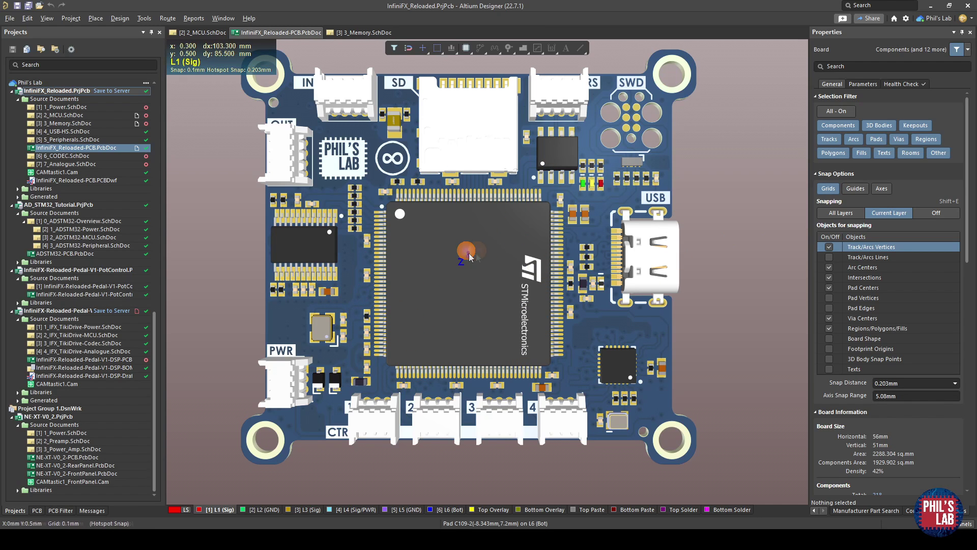
Flip the 3D board to its bottom side and inspect the SDRAM chip and its surrounding components.
{"action": "key", "text": "v"}
{"action": "key", "text": "b"}
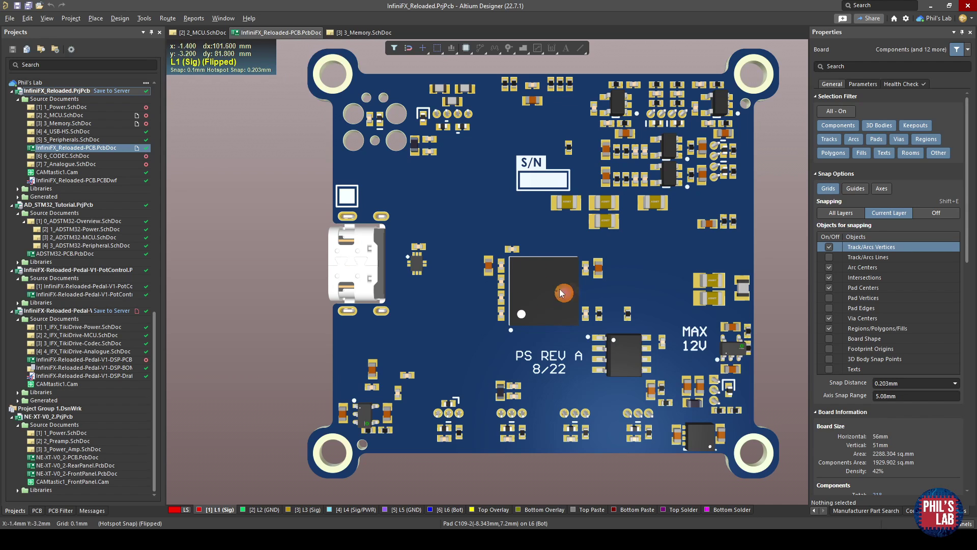
{"action": "scroll", "coordinate": [560, 287], "scroll_direction": "up", "scroll_amount": 2, "text": "ctrl"}
{"action": "middle_click_drag", "start_coordinate": [560, 287], "coordinate": [553, 257]}
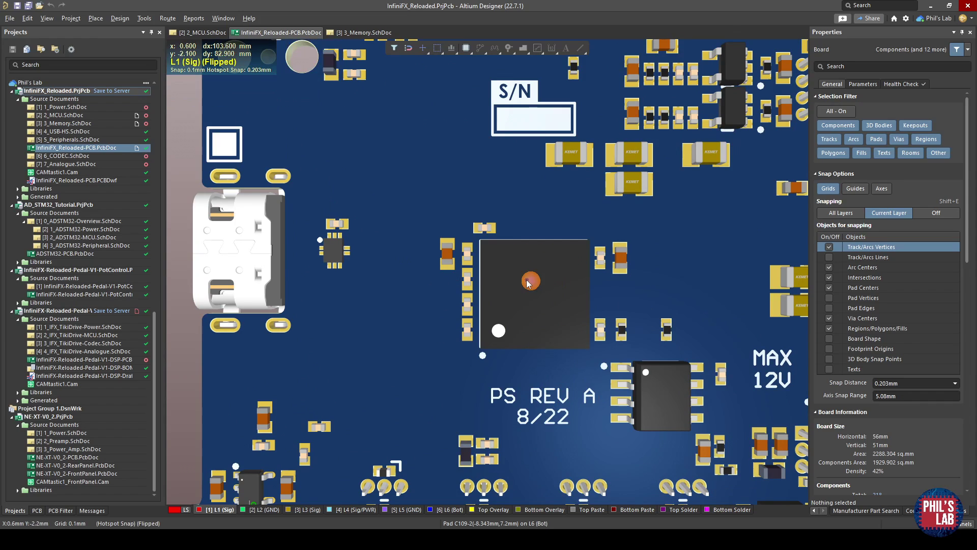
{"action": "mouse_move", "coordinate": [444, 290]}
{"action": "right_mouse_down", "text": "shift"}
{"action": "mouse_move", "coordinate": [433, 297]}
{"action": "mouse_move", "coordinate": [818, 296]}
{"action": "mouse_move", "coordinate": [448, 298]}
{"action": "right_mouse_up", "text": "shift"}
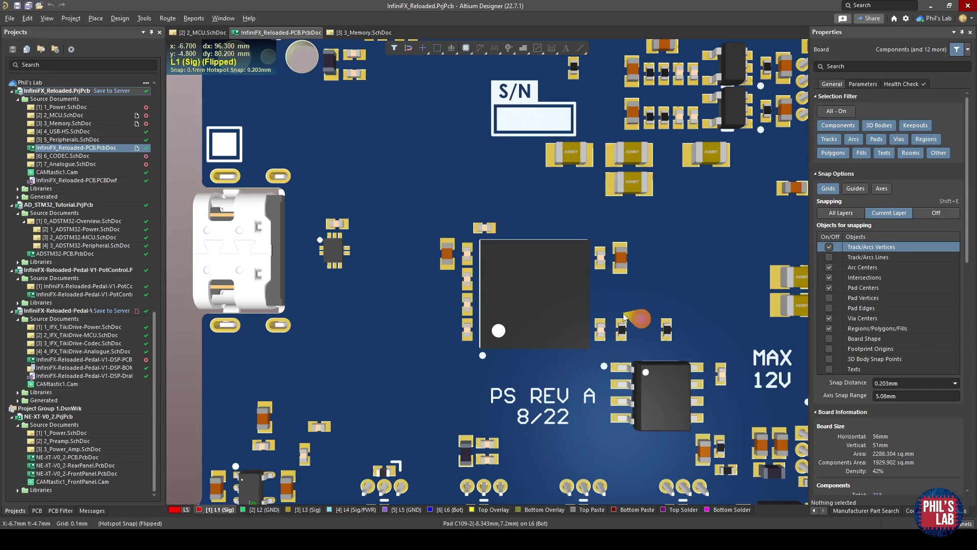
Examine the SDRAM's +3V3 and GND copper in 2D with only layer L6 (Bot) shown, and return to the 3D view.
{"action": "key", "text": "2"}
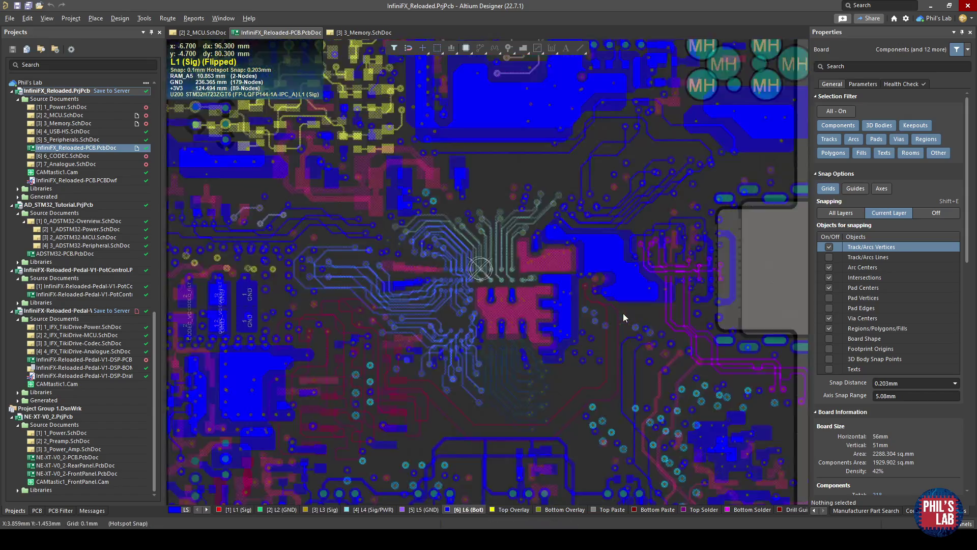
{"action": "scroll", "coordinate": [624, 313], "scroll_direction": "up", "scroll_amount": 5, "text": "ctrl"}
{"action": "key", "text": "shift+s"}
{"action": "right_click_drag", "start_coordinate": [636, 268], "coordinate": [427, 397]}
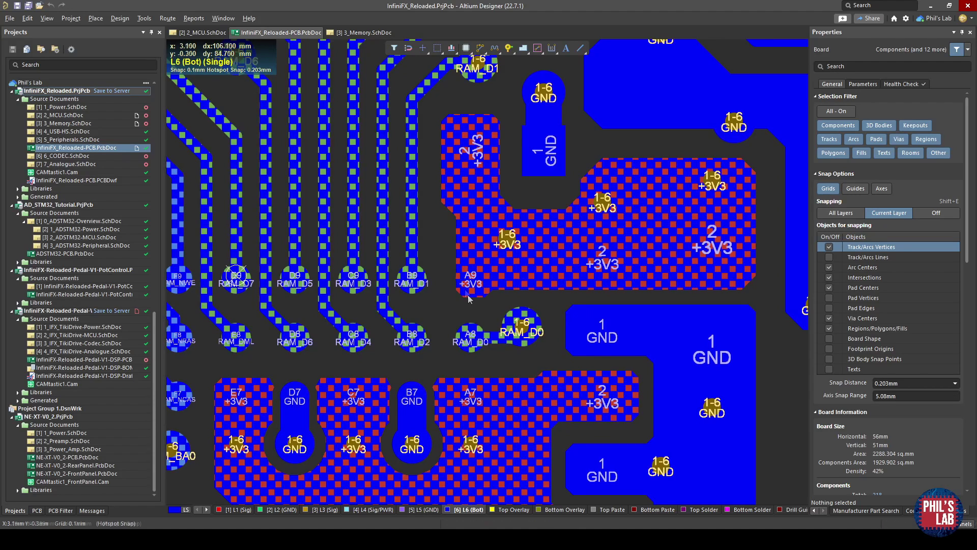
{"action": "right_click_drag", "start_coordinate": [279, 365], "coordinate": [744, 294]}
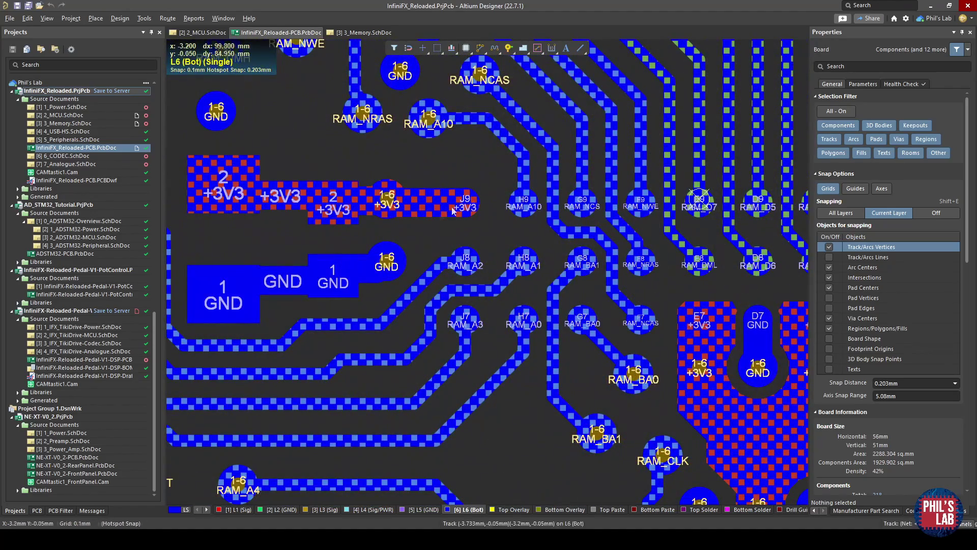
{"action": "right_click_drag", "start_coordinate": [685, 439], "coordinate": [350, 325]}
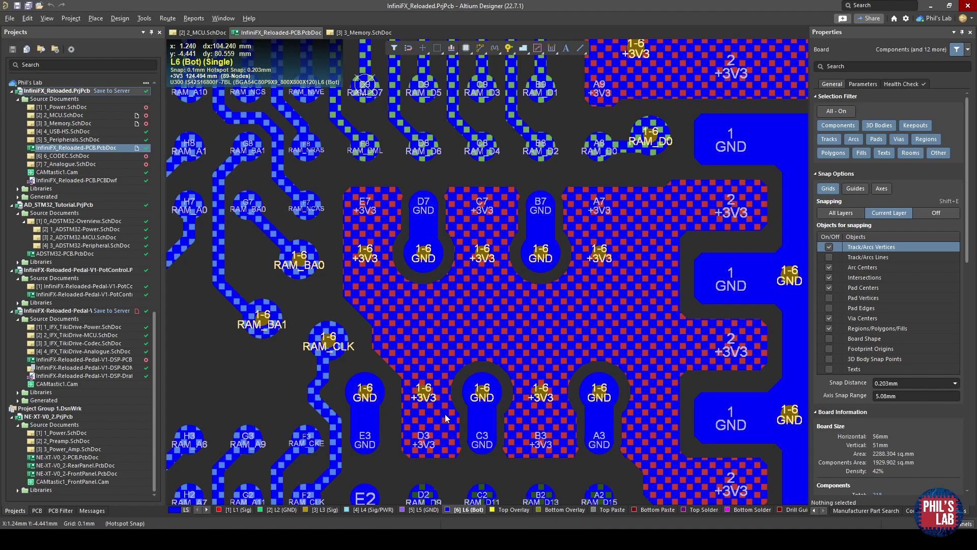
{"action": "key", "text": "3"}
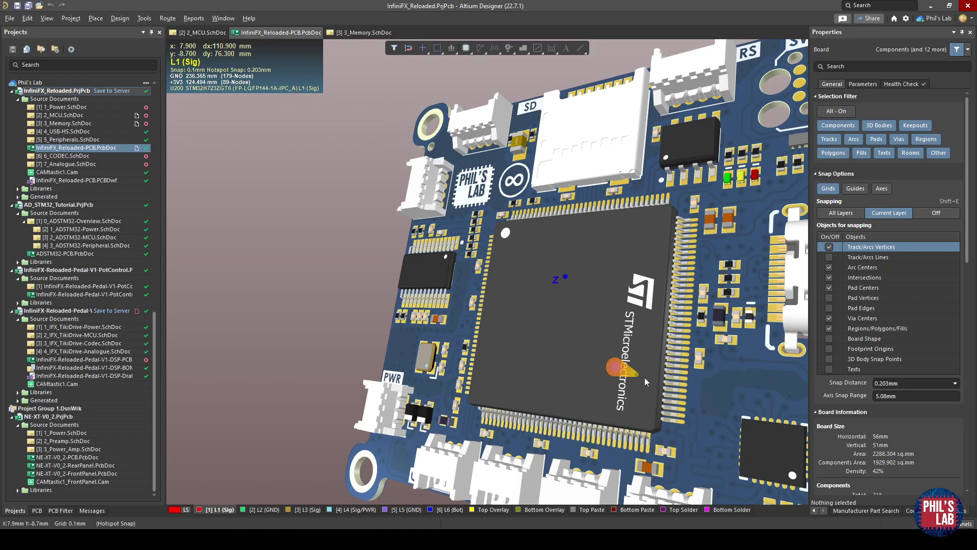
Flip the 3D board to inspect the SDRAM on its underside, and orbit the view back to the STM32 microcontroller.
{"action": "key", "text": "v"}
{"action": "key", "text": "b"}
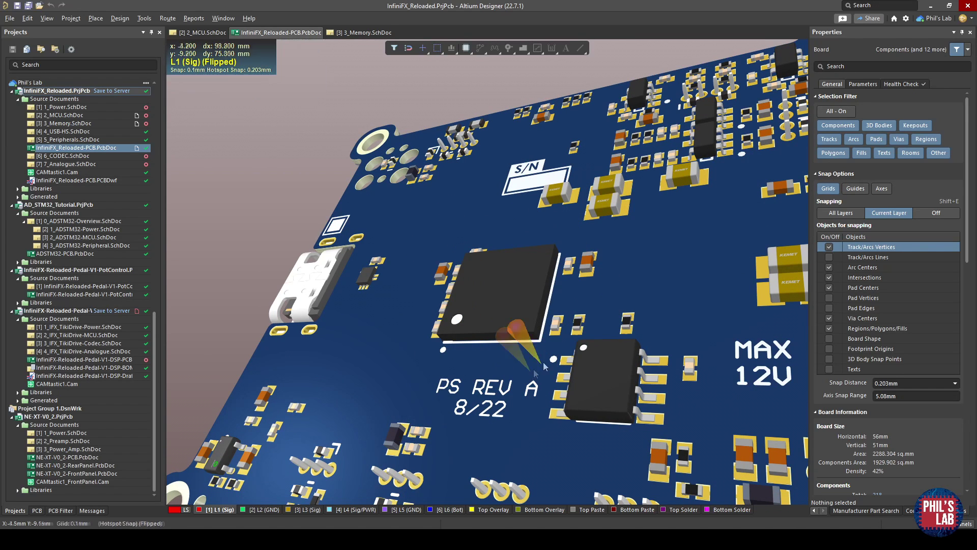
{"action": "right_click_drag", "start_coordinate": [694, 322], "coordinate": [543, 188], "text": "shift"}
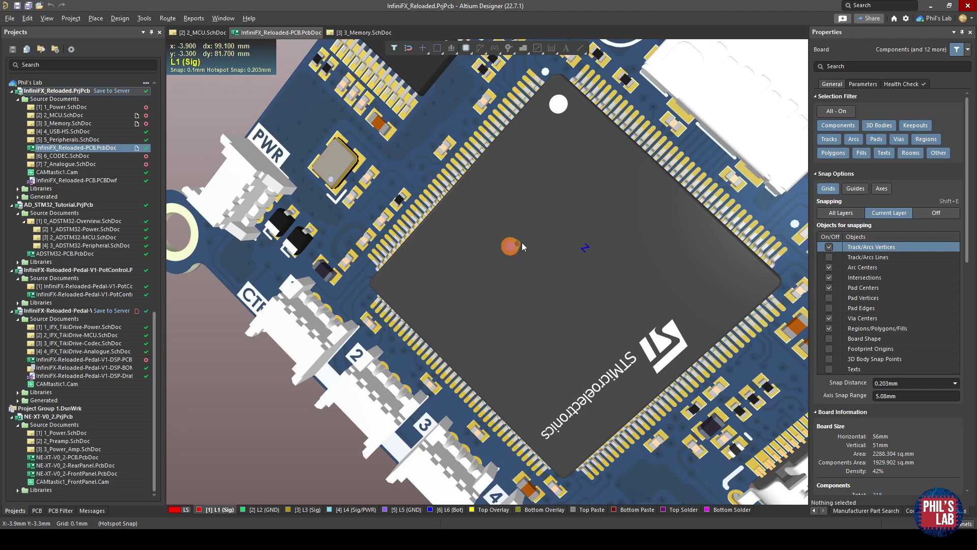
{"action": "key", "text": "shift"}
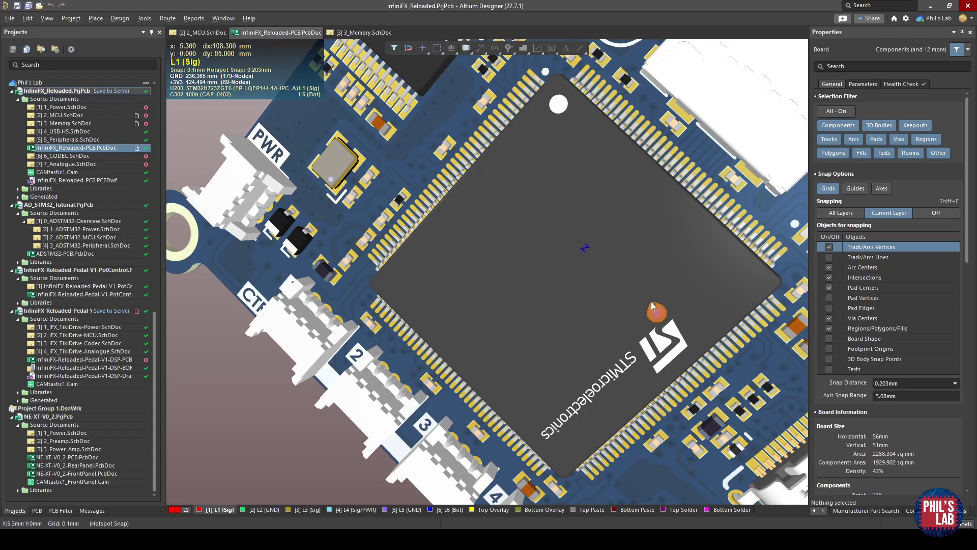
Show the board in 2D and examine the SDRAM's fan-out traces and +3V3 and GND copper on layer L6 (Bot).
{"action": "key", "text": "2"}
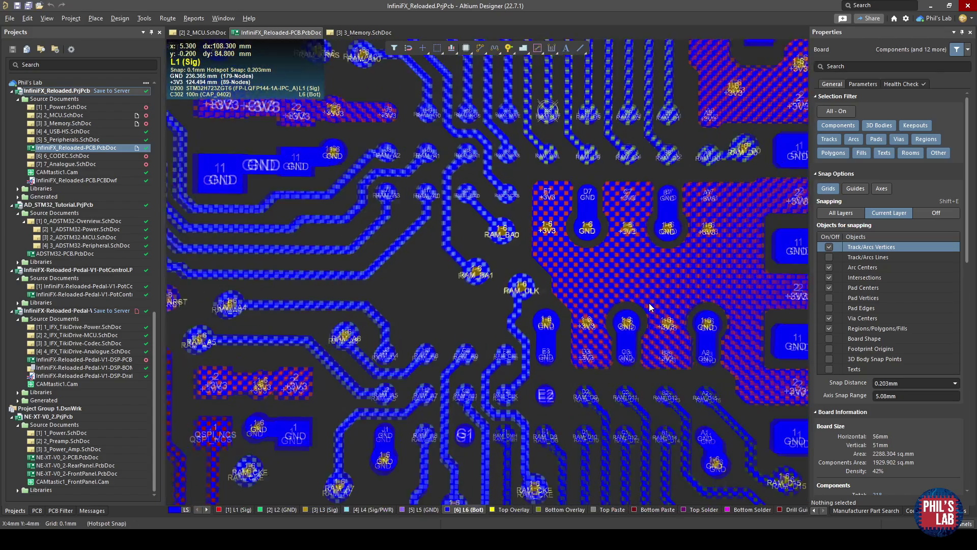
{"action": "scroll", "coordinate": [644, 308], "scroll_direction": "down", "scroll_amount": 2, "text": "ctrl"}
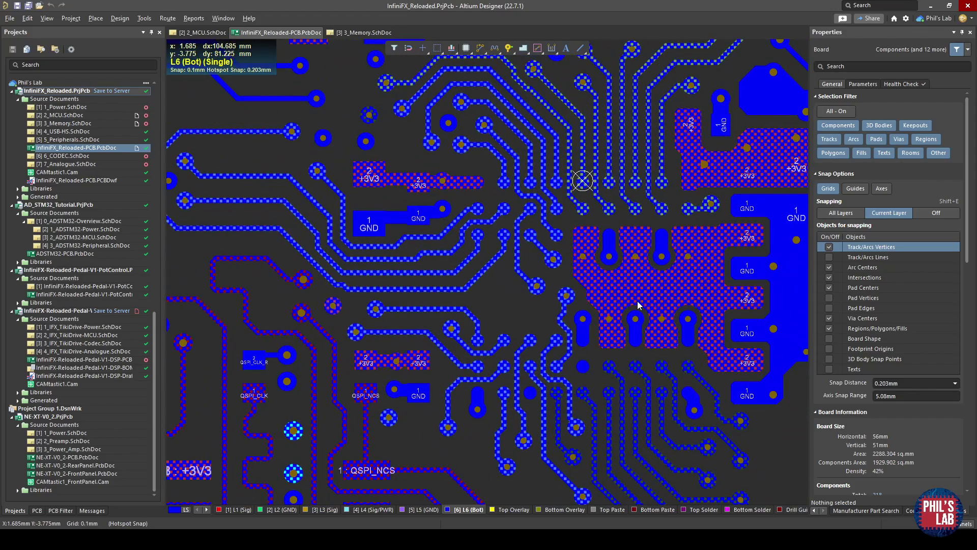
{"action": "right_click_drag", "start_coordinate": [634, 306], "coordinate": [564, 311]}
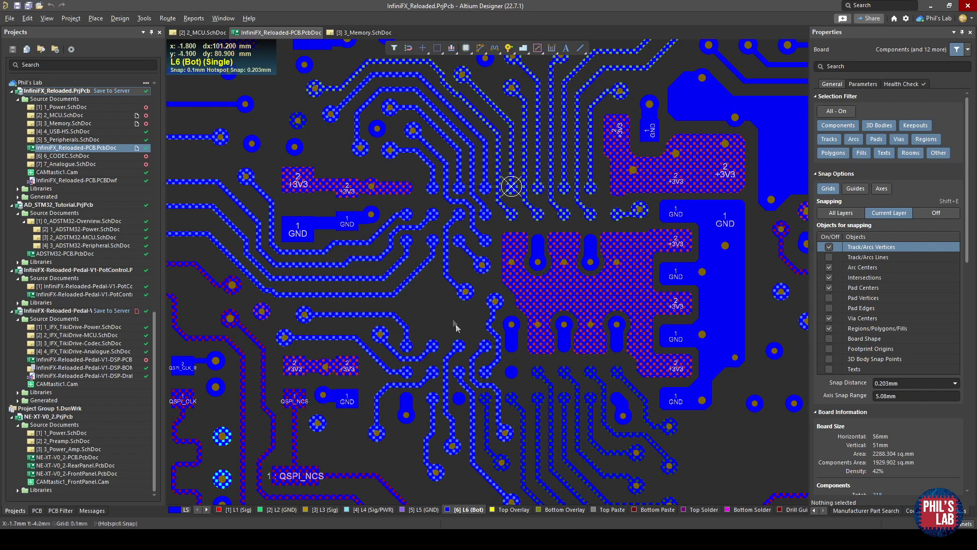
{"action": "right_click_drag", "start_coordinate": [531, 292], "coordinate": [503, 367]}
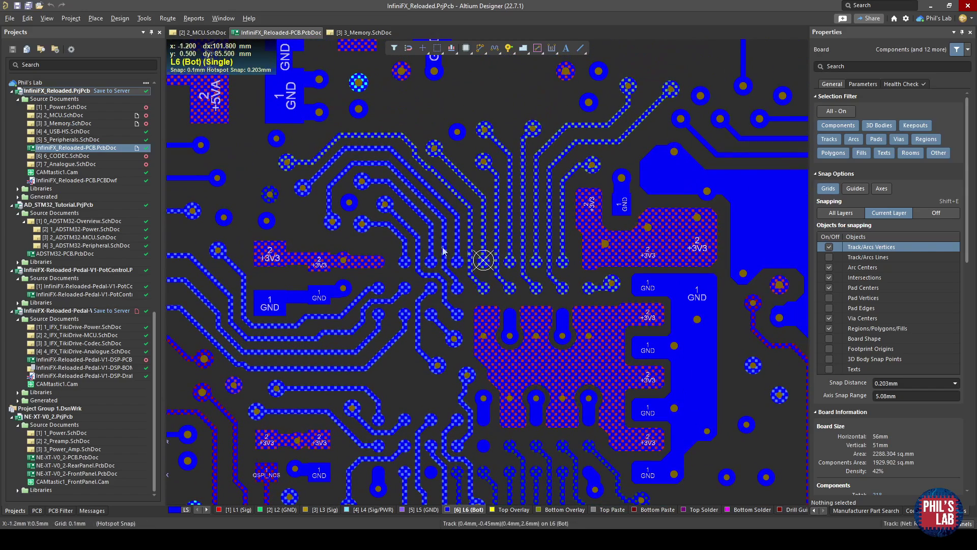
Make L1 (Sig) the displayed layer and examine the memory traces routed inside the microcontroller footprint.
{"action": "left_click", "coordinate": [229, 511]}
{"action": "scroll", "coordinate": [436, 326], "scroll_direction": "down", "scroll_amount": 3, "text": "ctrl"}
{"action": "scroll", "coordinate": [437, 326], "scroll_direction": "down", "scroll_amount": 1}
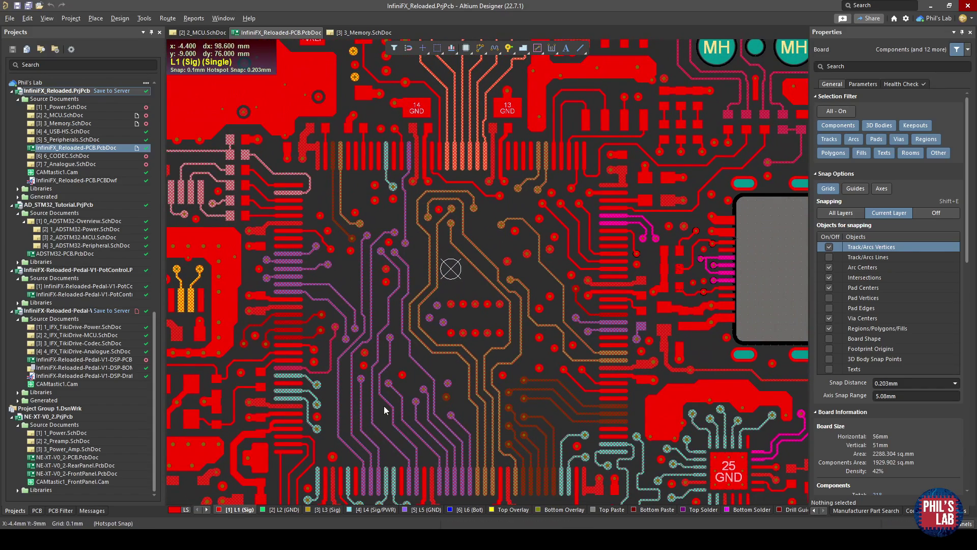
Sort the RAM_ACC nets by delay in a widened net list, and review the RAM_DH and RAM_DL net classes.
{"action": "left_click", "coordinate": [38, 510]}
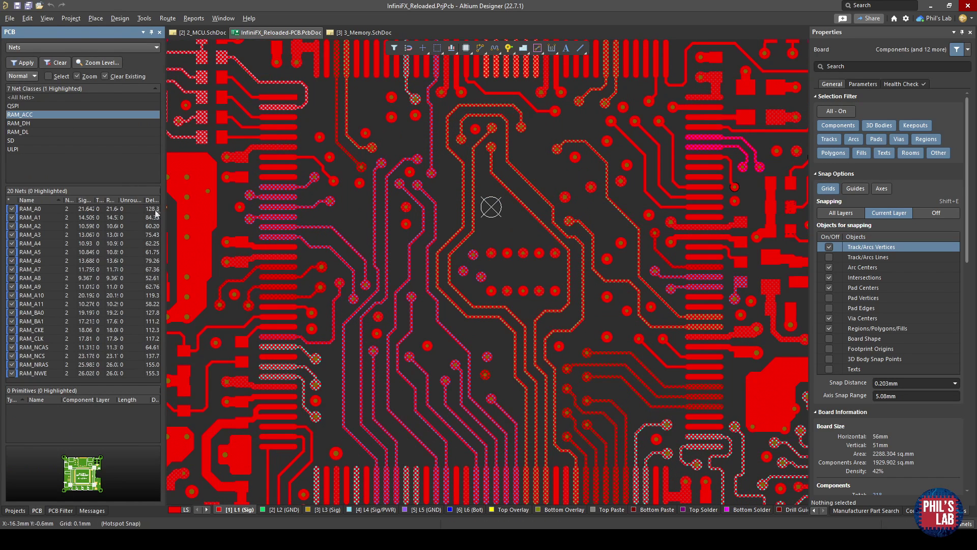
{"action": "left_click_drag", "start_coordinate": [163, 211], "coordinate": [240, 209]}
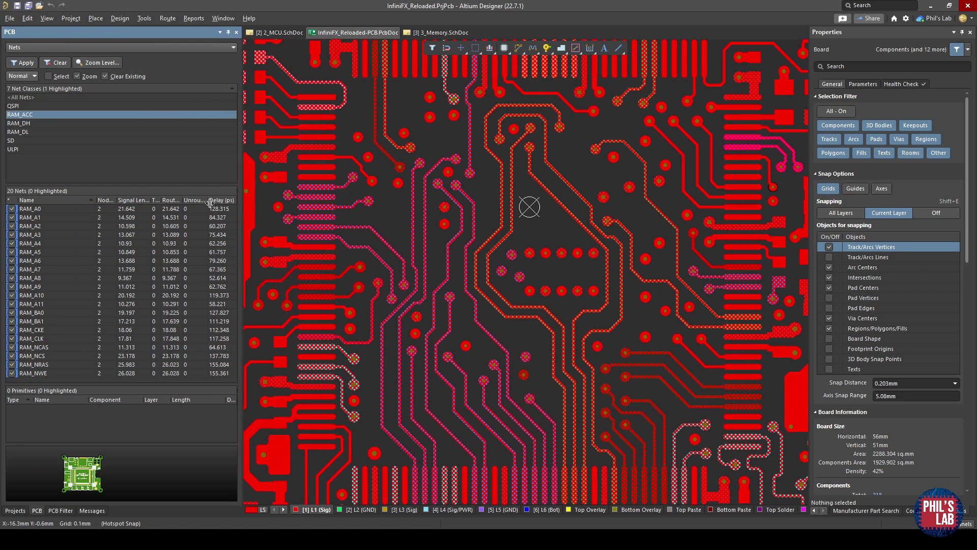
{"action": "left_click", "coordinate": [224, 203]}
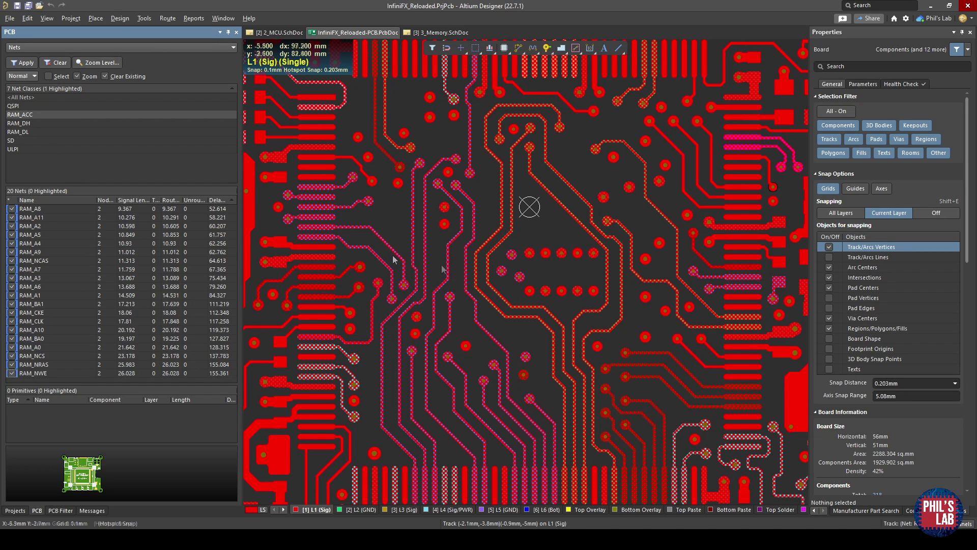
{"action": "left_click", "coordinate": [51, 124]}
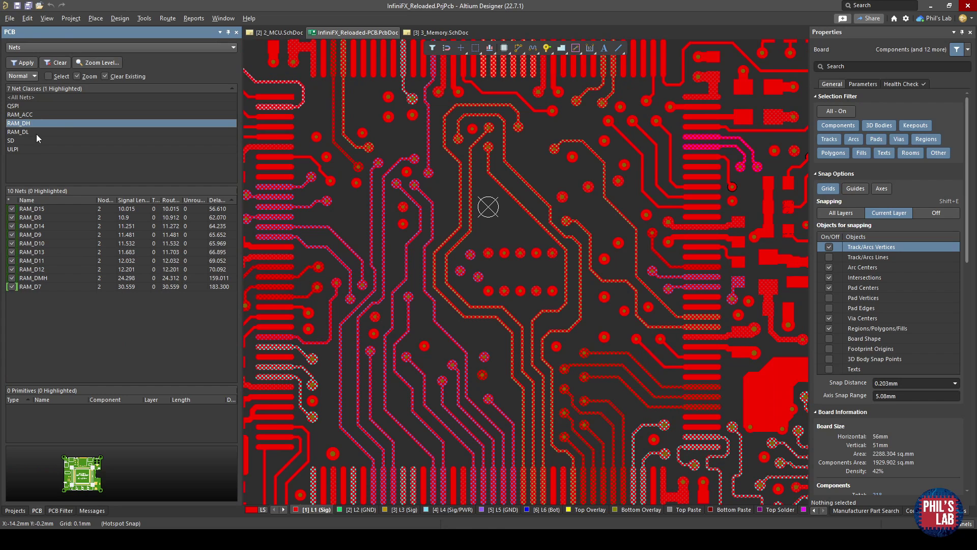
{"action": "left_click", "coordinate": [38, 133]}
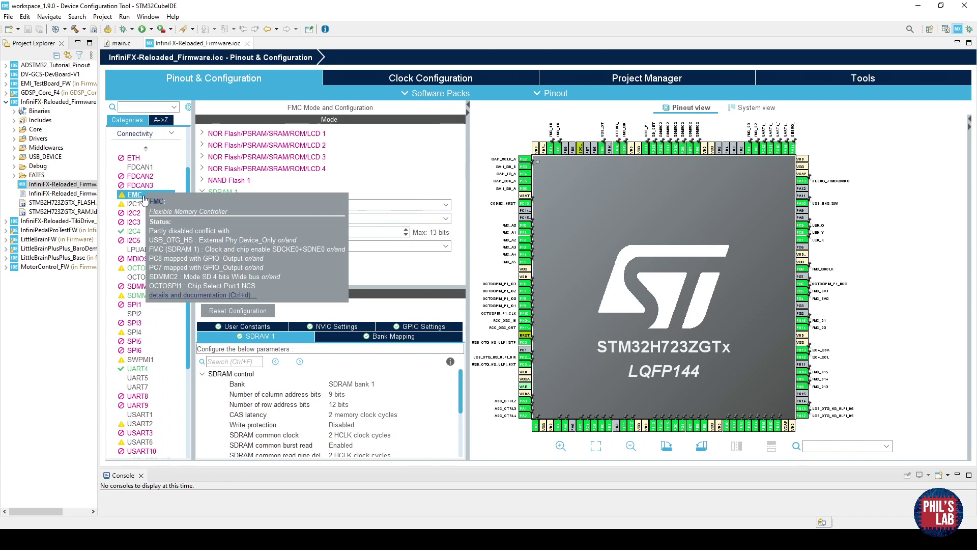
Switch to STM32CubeIDE and view the clock and chip enable choices for SDRAM 1, keeping SDCKE0+SDNE0.
{"action": "mouse_move", "coordinate": [227, 204]}
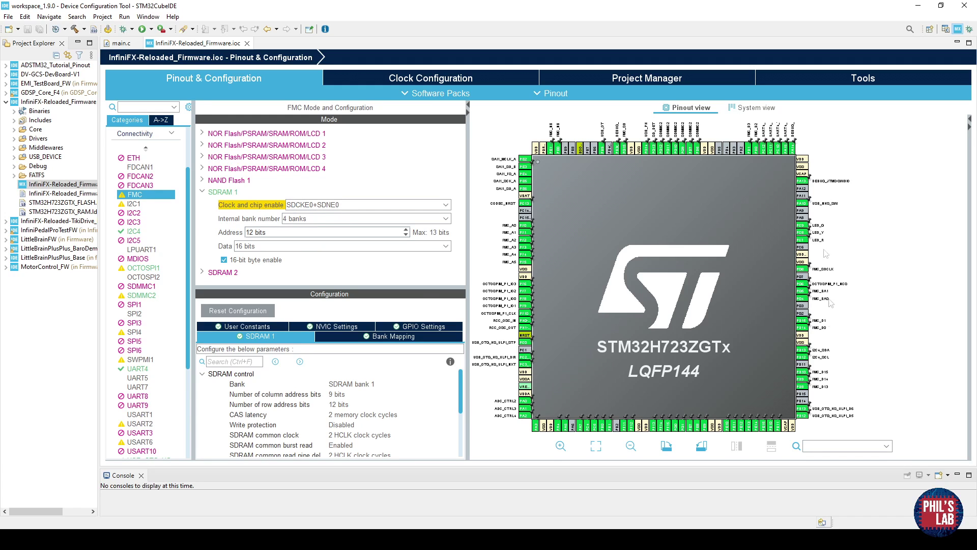
{"action": "left_click", "coordinate": [332, 205]}
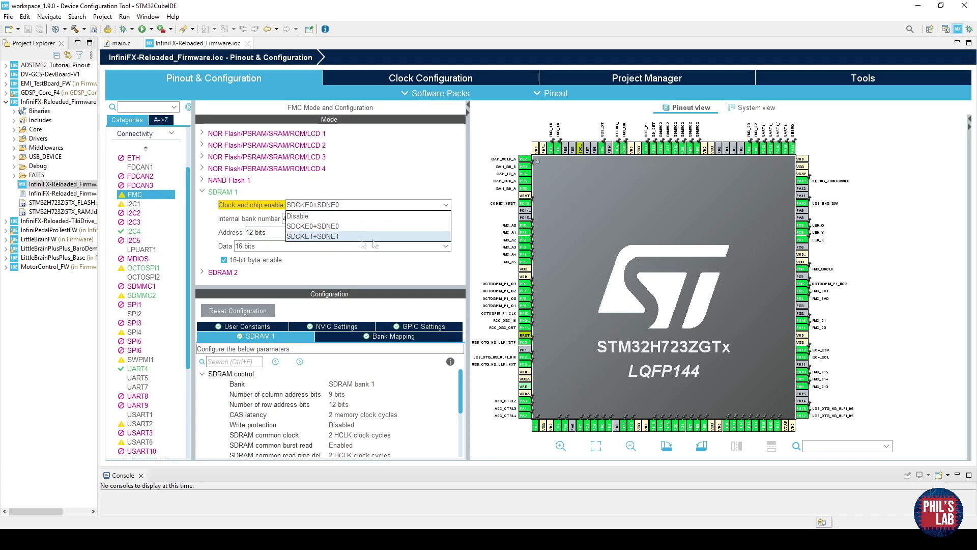
{"action": "left_click", "coordinate": [384, 192]}
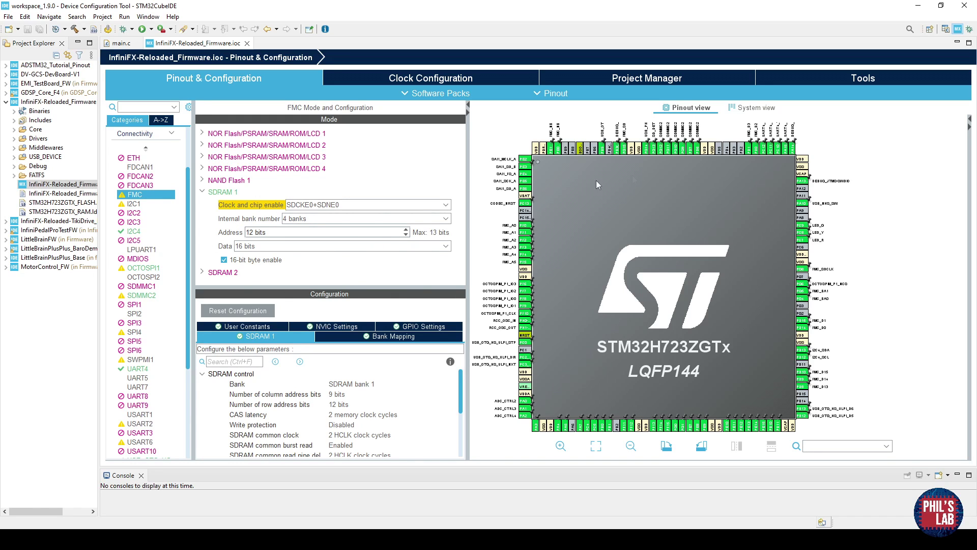
Inspect the FMC address, data and control pins along the lower edge of the STM32H723ZGTx pinout.
{"action": "scroll", "coordinate": [508, 255], "scroll_direction": "up", "scroll_amount": 3}
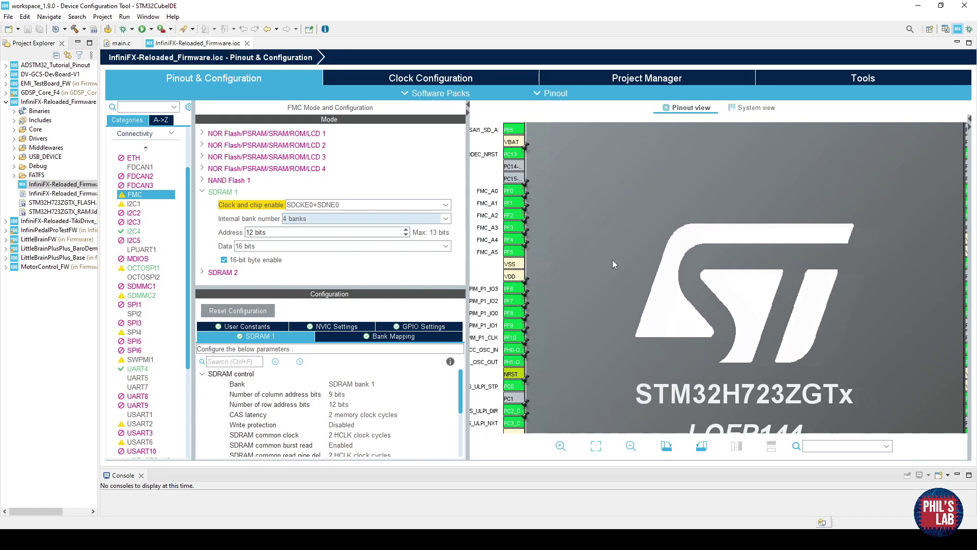
{"action": "left_click_drag", "start_coordinate": [840, 369], "coordinate": [671, 173]}
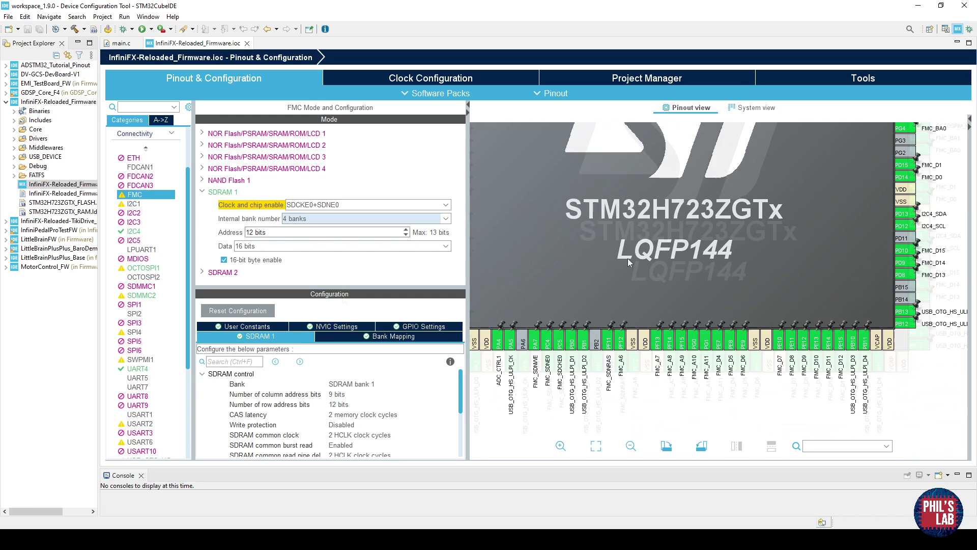
{"action": "left_click_drag", "start_coordinate": [627, 258], "coordinate": [642, 280]}
Enlarge the SDRAM 1 parameter area and check the row and column address bits against the SDRAM datasheet's block diagram.
{"action": "left_click_drag", "start_coordinate": [351, 289], "coordinate": [352, 221]}
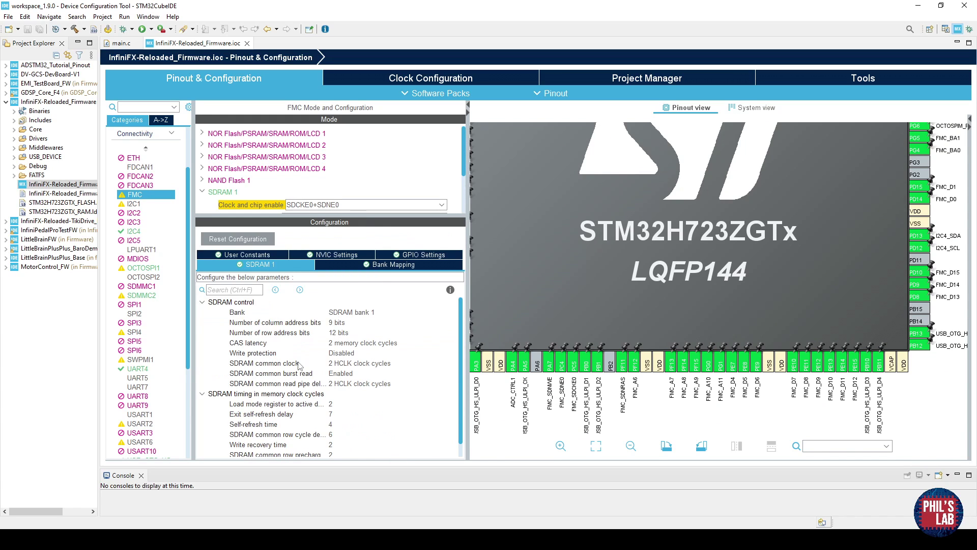
{"action": "left_click", "coordinate": [277, 323]}
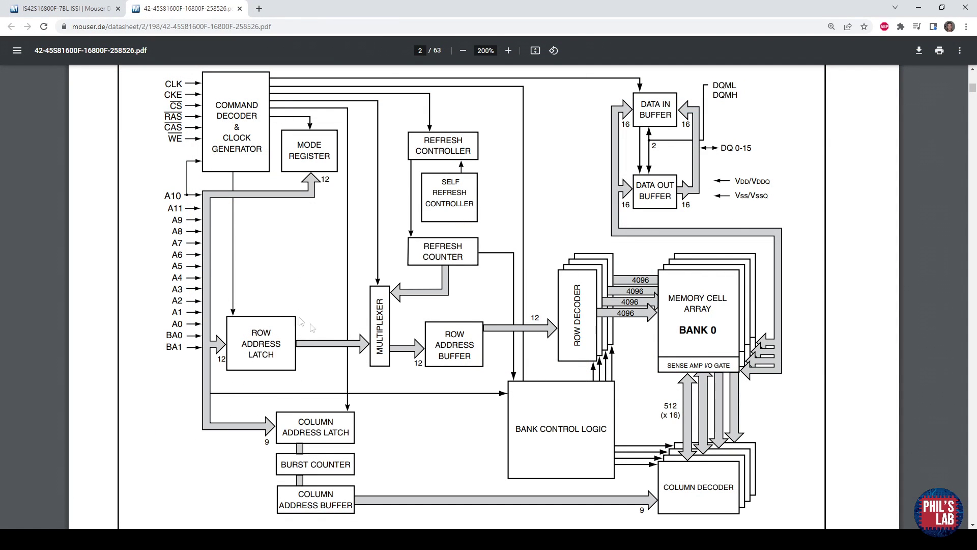
{"action": "left_click_drag", "start_coordinate": [218, 365], "coordinate": [228, 365]}
{"action": "left_click", "coordinate": [267, 442]}
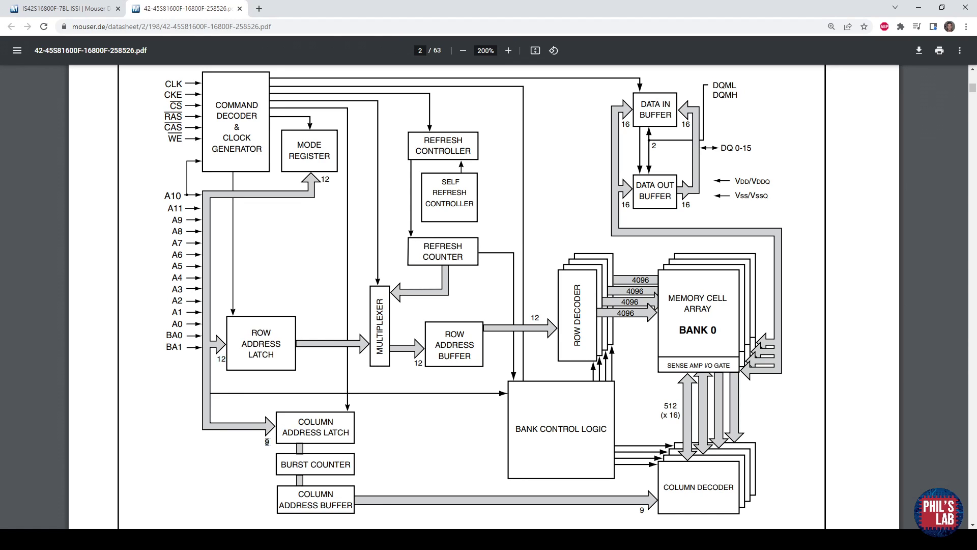